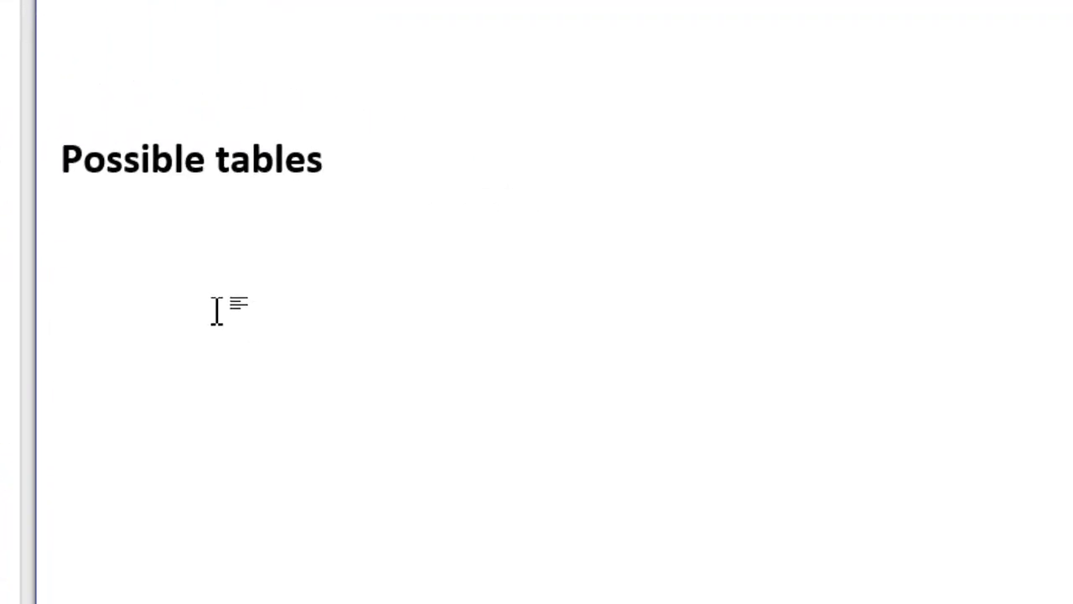
Enter 'Performance (performanceDate, PerformanceID)' under the heading, correcting typos, and begin a new line.
{"action": "type", "text": "perfora"}
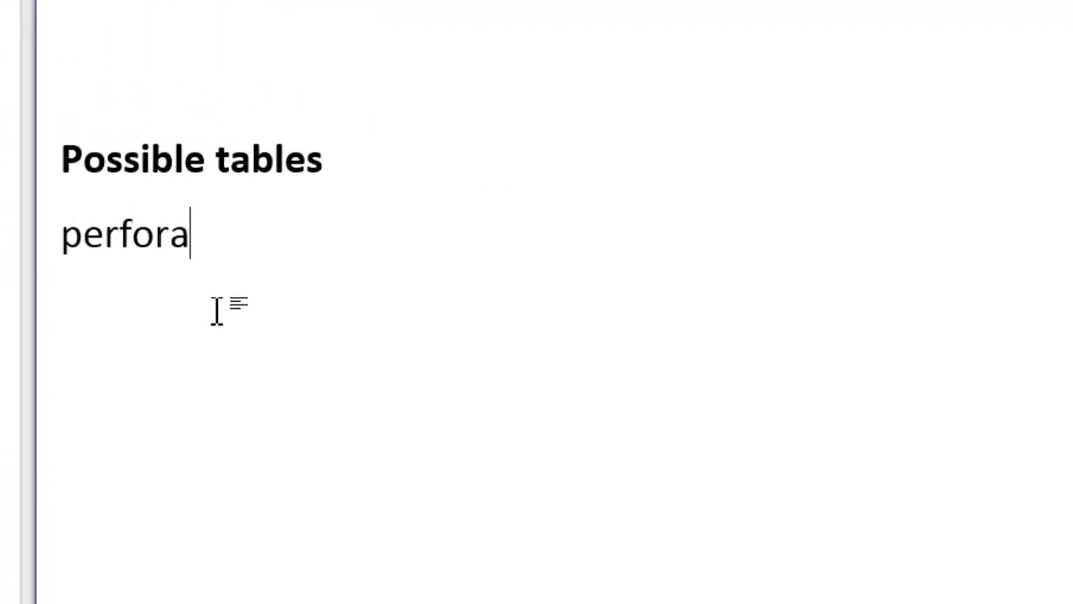
{"action": "key", "text": "BackSpace"}
{"action": "type", "text": "mance "}
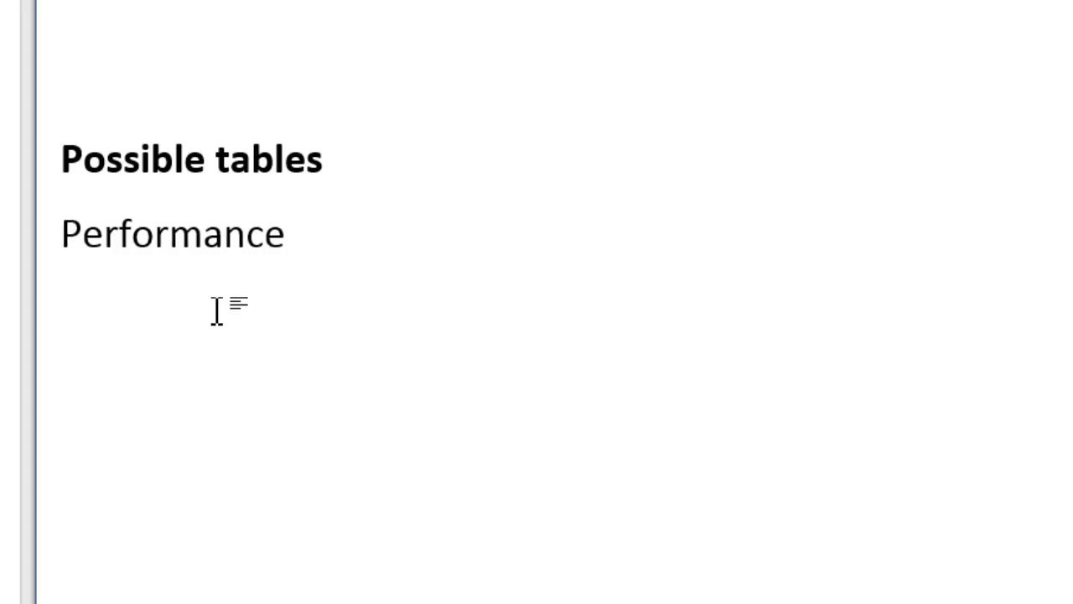
{"action": "type", "text": "per"}
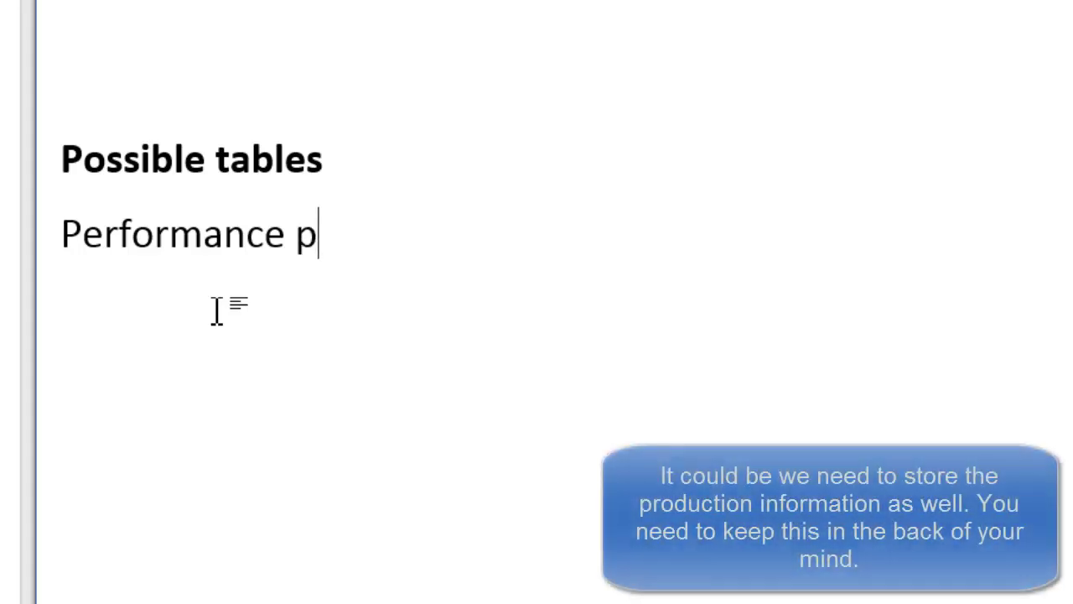
{"action": "key", "text": "BackSpace"}
{"action": "key", "text": "BackSpace"}
{"action": "key", "text": "BackSpace"}
{"action": "type", "text": "(perfor"}
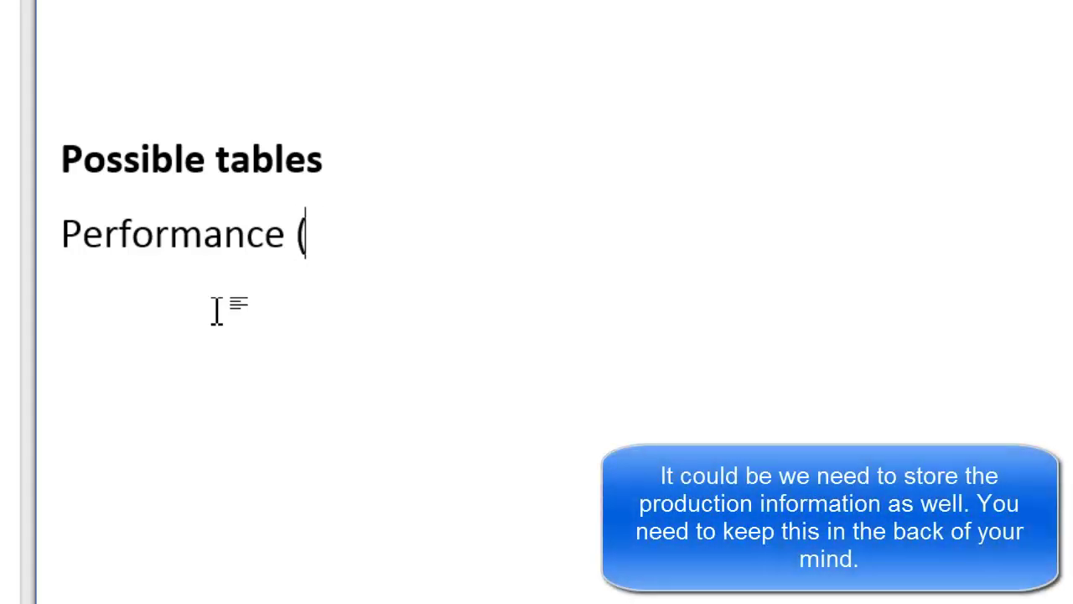
{"action": "type", "text": "m"}
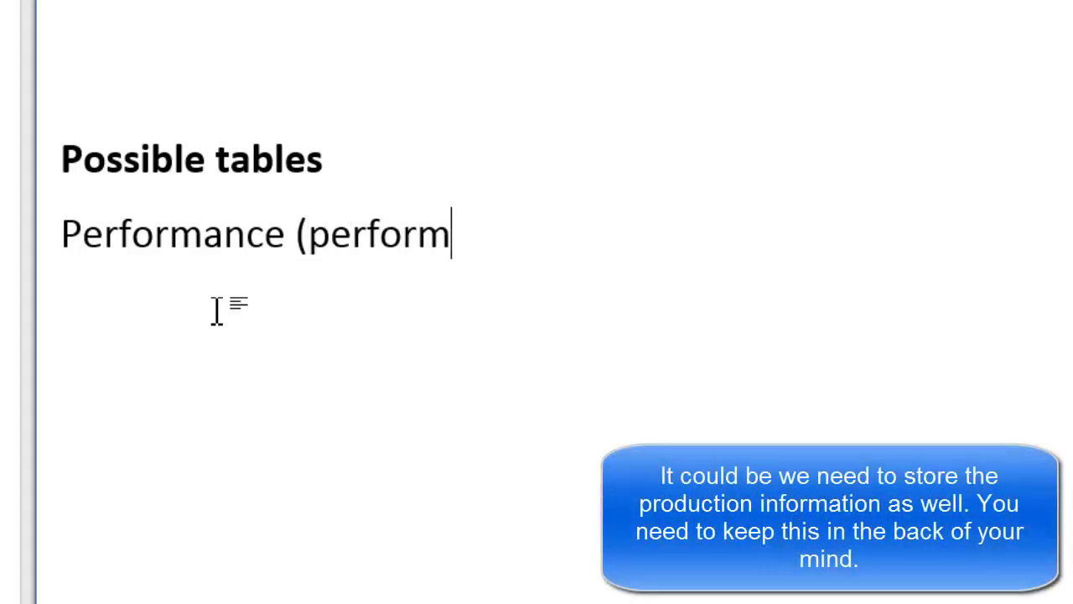
{"action": "type", "text": "anceDate, "}
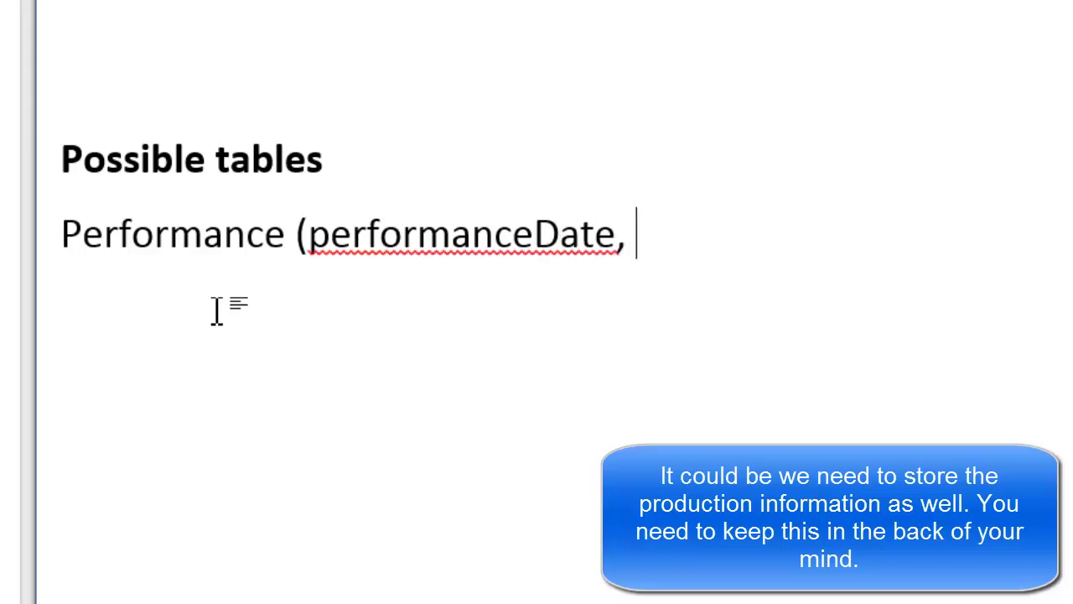
{"action": "type", "text": "Perform"}
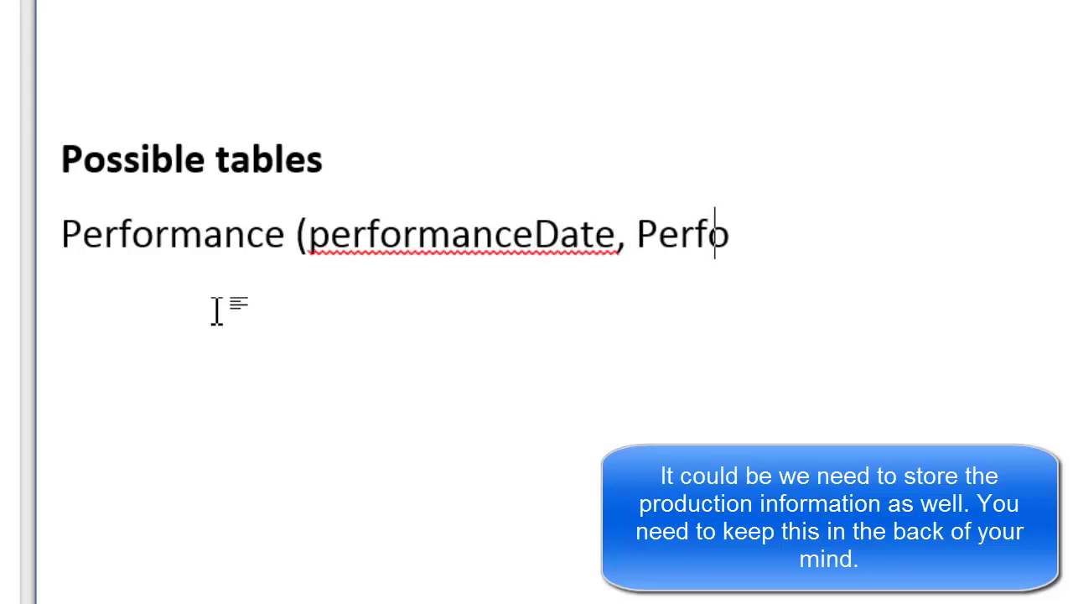
{"action": "key", "text": "BackSpace"}
{"action": "type", "text": "rmance"}
{"action": "key", "text": "BackSpace"}
{"action": "type", "text": "ID)"}
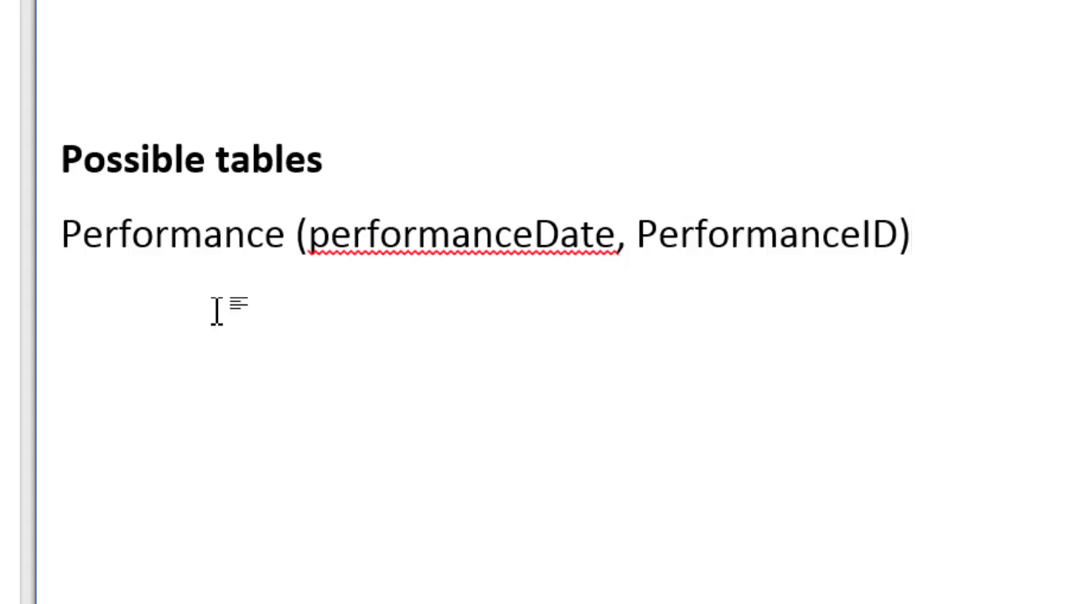
{"action": "key", "text": "Return"}
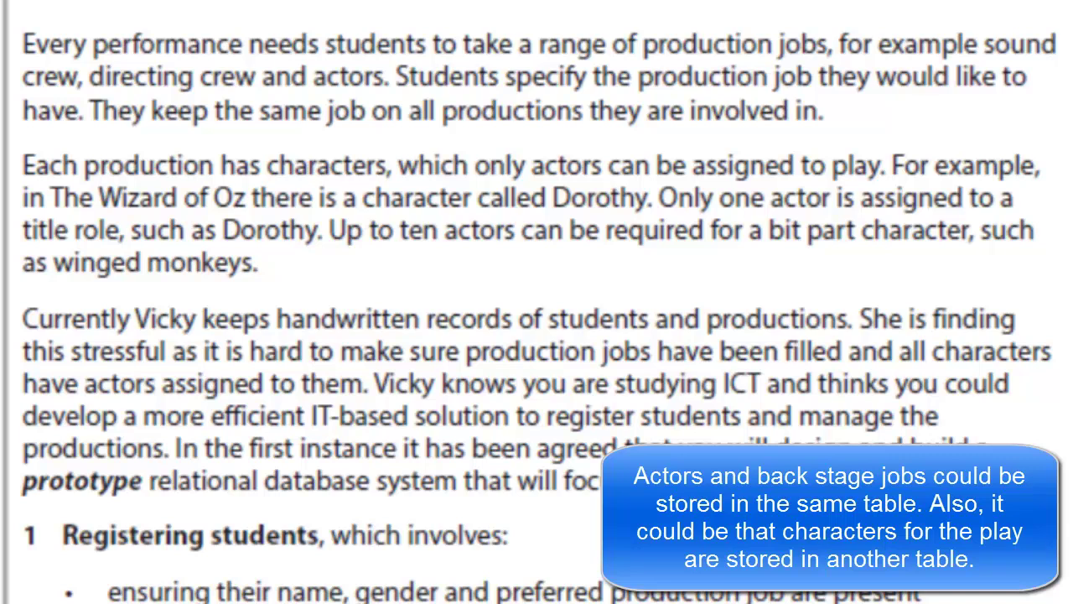
Type the table name followed by an opening bracket on the new line, correcting the typo.
{"action": "type", "text": "Producri"}
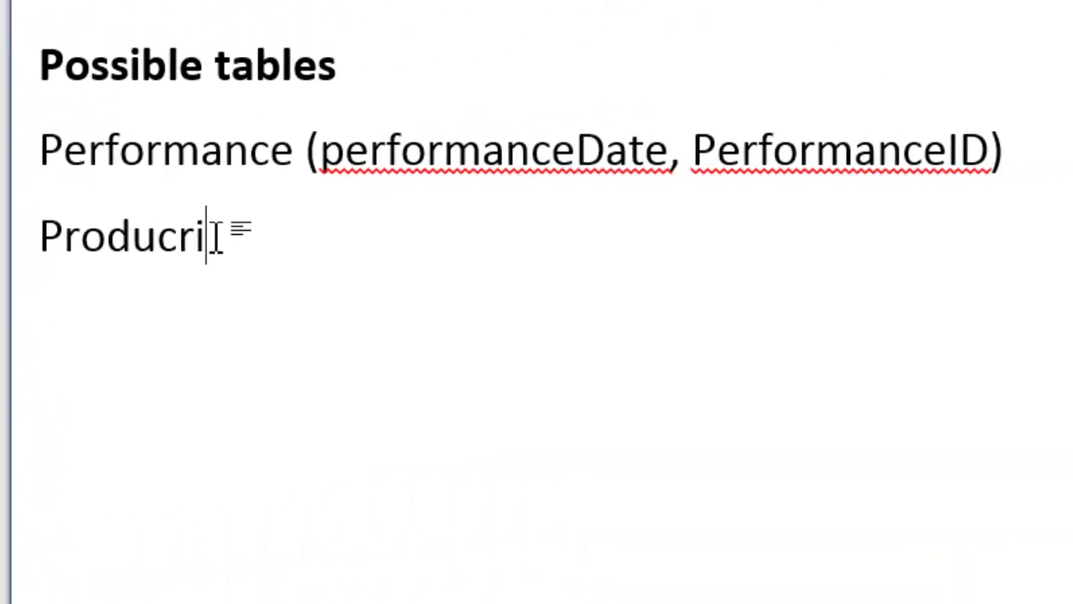
{"action": "key", "text": "BackSpace"}
{"action": "key", "text": "BackSpace"}
{"action": "type", "text": "tion"}
{"action": "type", "text": "s ("}
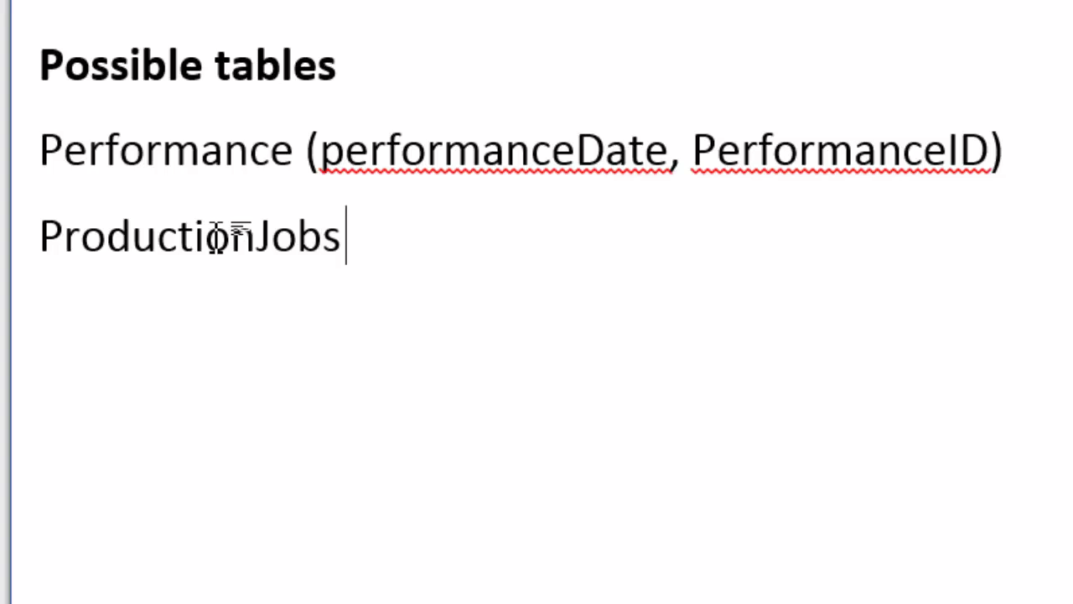
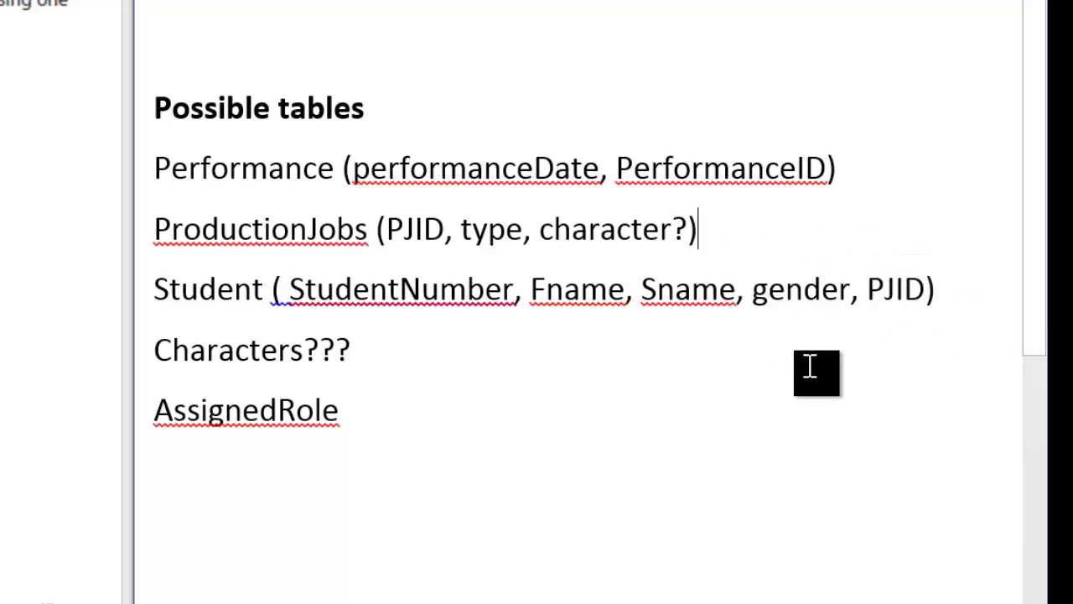
{"action": "double_click", "coordinate": [872, 308]}
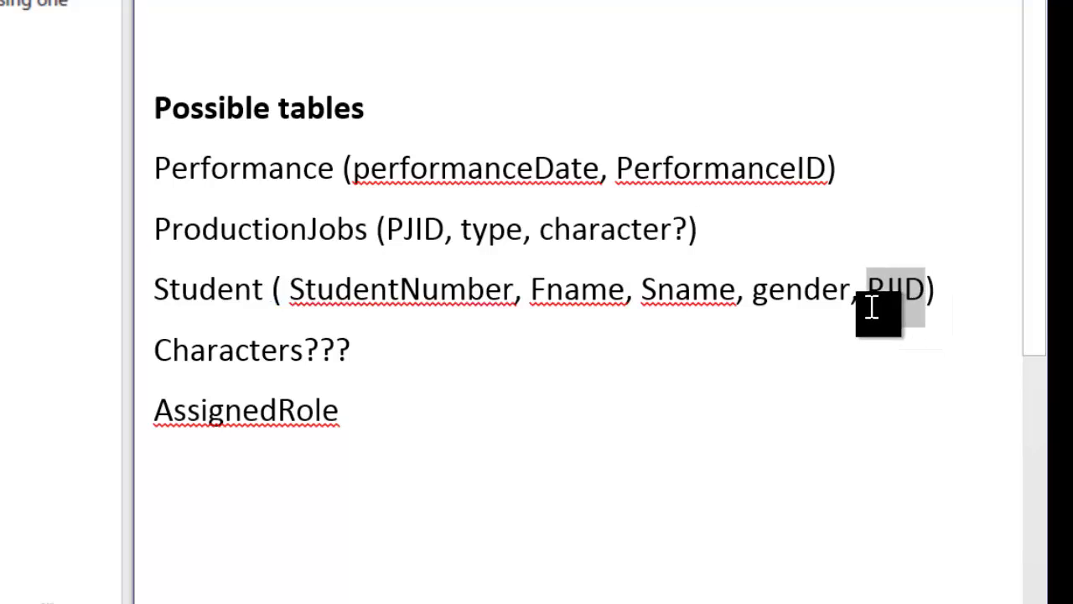
{"action": "left_click", "coordinate": [845, 369]}
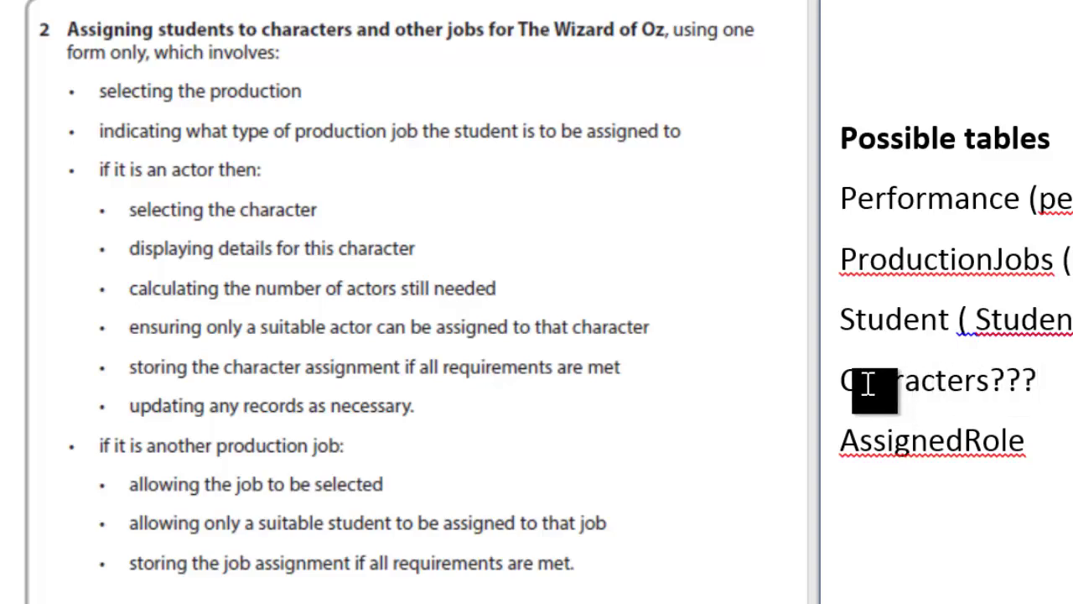
Delete the Characters??? line so AssignedRole follows the Student table.
{"action": "left_click_drag", "start_coordinate": [838, 379], "coordinate": [1032, 378]}
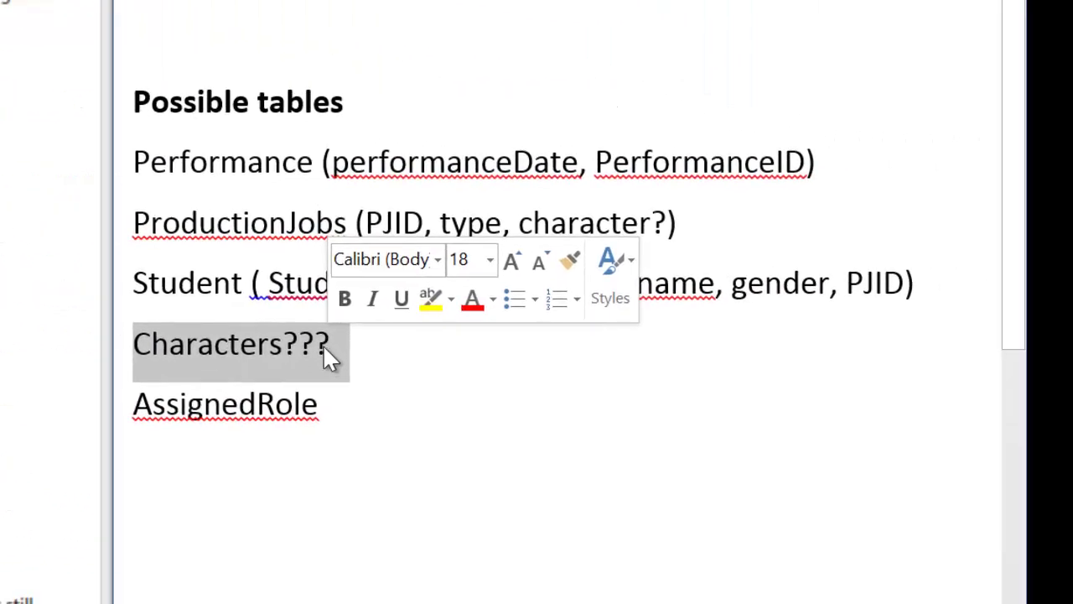
{"action": "key", "text": "Delete"}
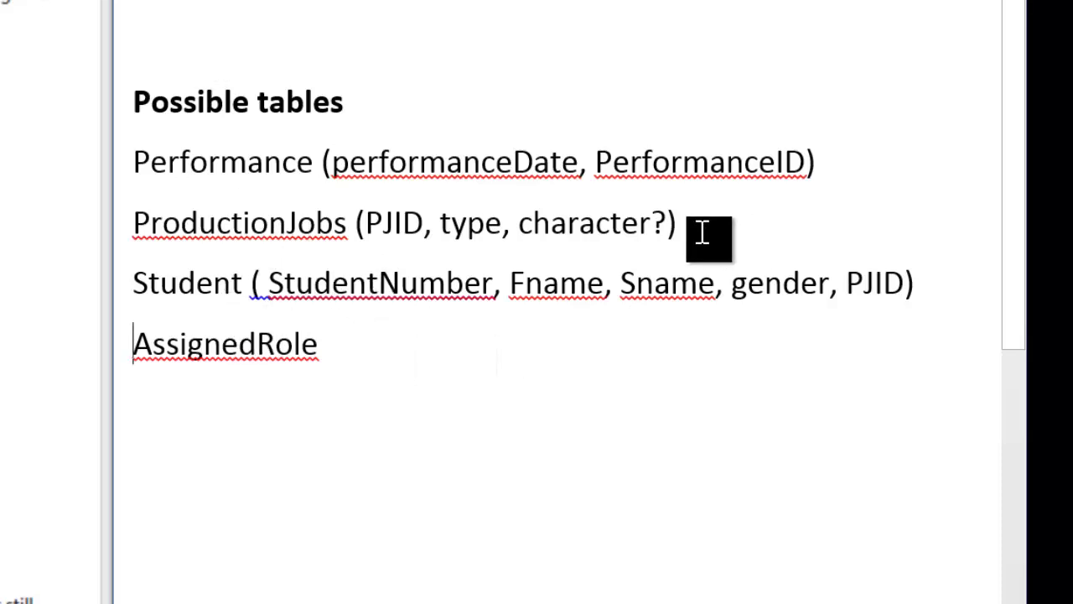
{"action": "left_click", "coordinate": [668, 225]}
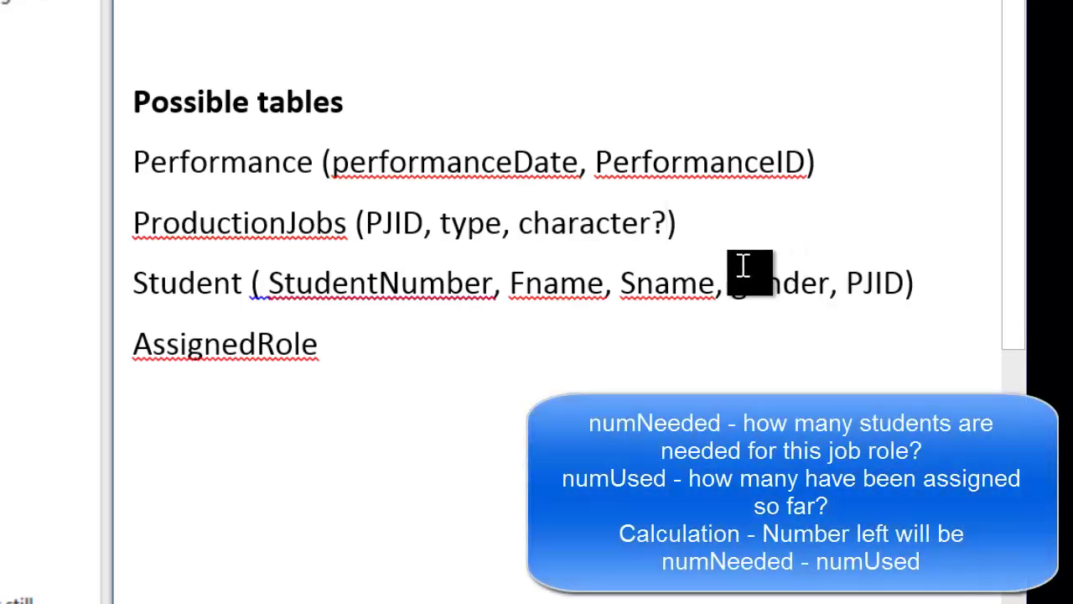
Append the fields numNeeded and numUsed to the ProductionJobs table's field list.
{"action": "type", "text": ", numNeeded"}
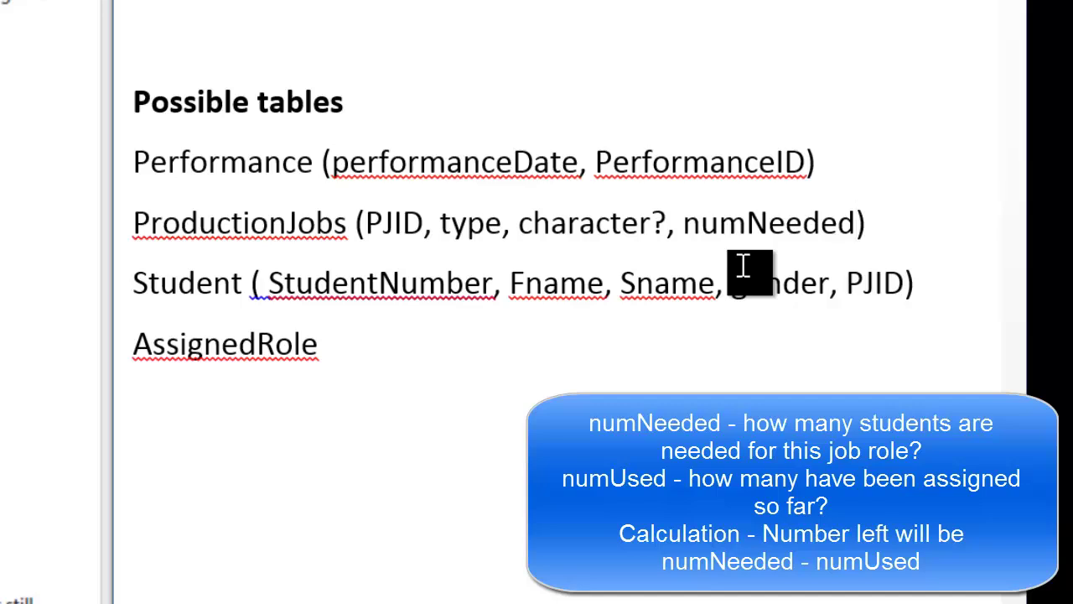
{"action": "type", "text": ", numUsed"}
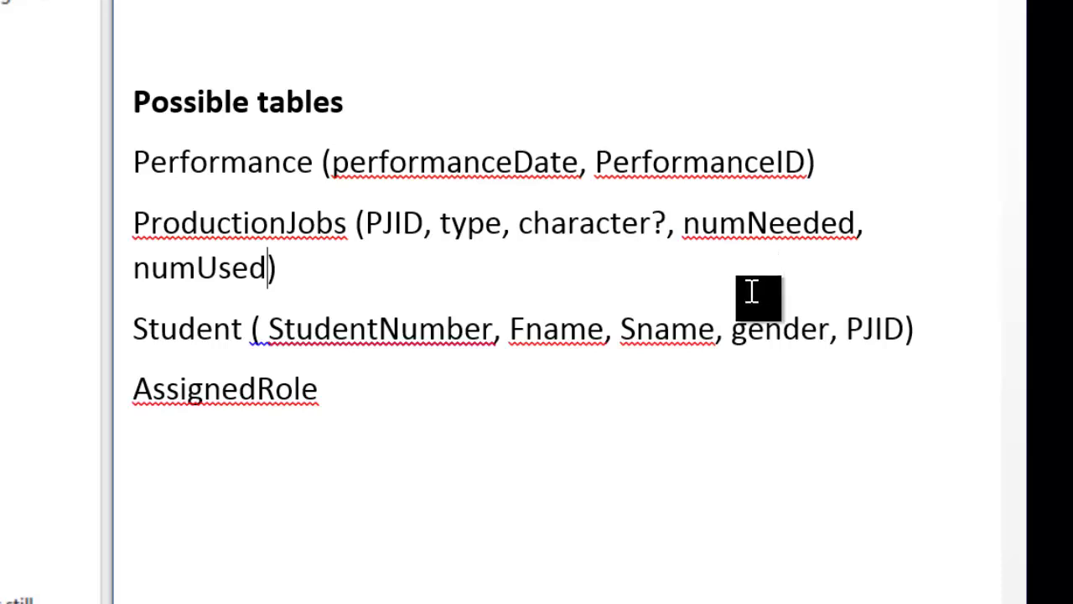
Give AssignedRole the field list (StudentNumber, PJID), fixing the typos along the way.
{"action": "left_click", "coordinate": [382, 403]}
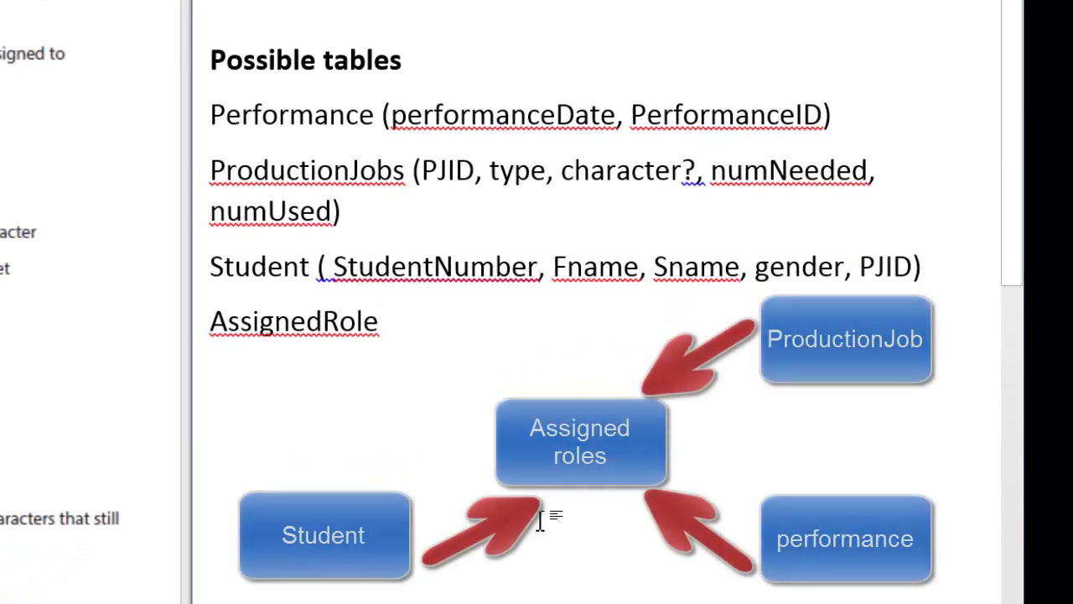
{"action": "type", "text": "("}
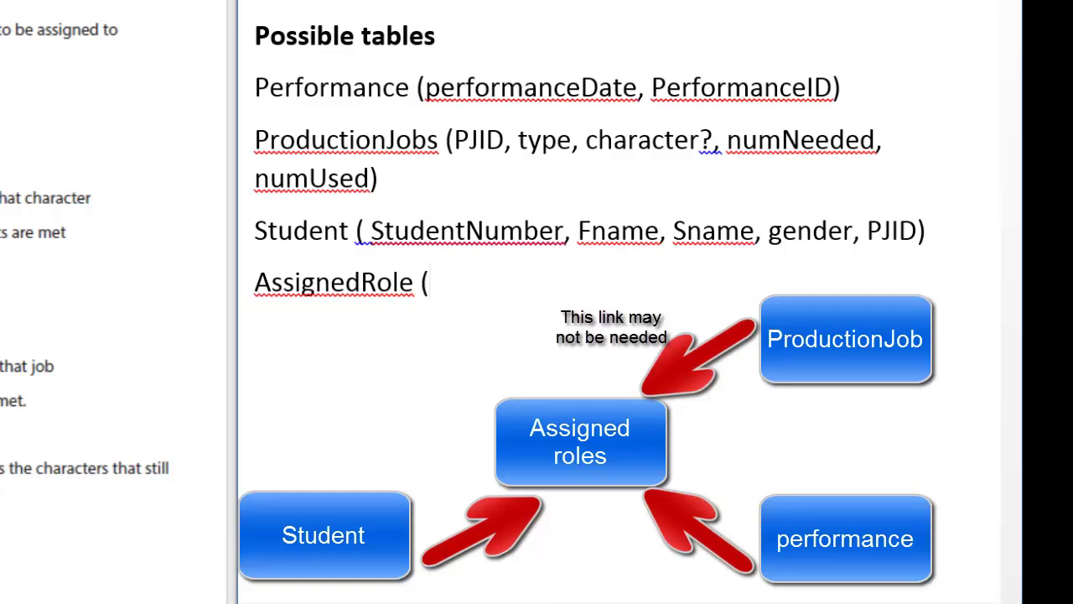
{"action": "type", "text": "Studnet"}
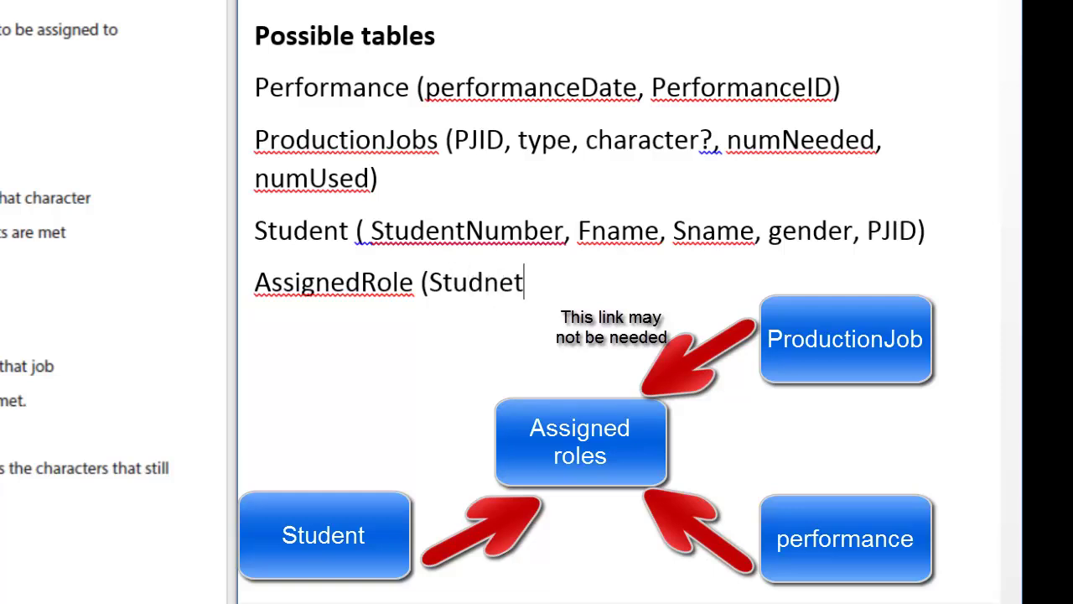
{"action": "key", "text": "BackSpace"}
{"action": "key", "text": "BackSpace"}
{"action": "key", "text": "BackSpace"}
{"action": "key", "text": "BackSpace"}
{"action": "type", "text": "entNumber"}
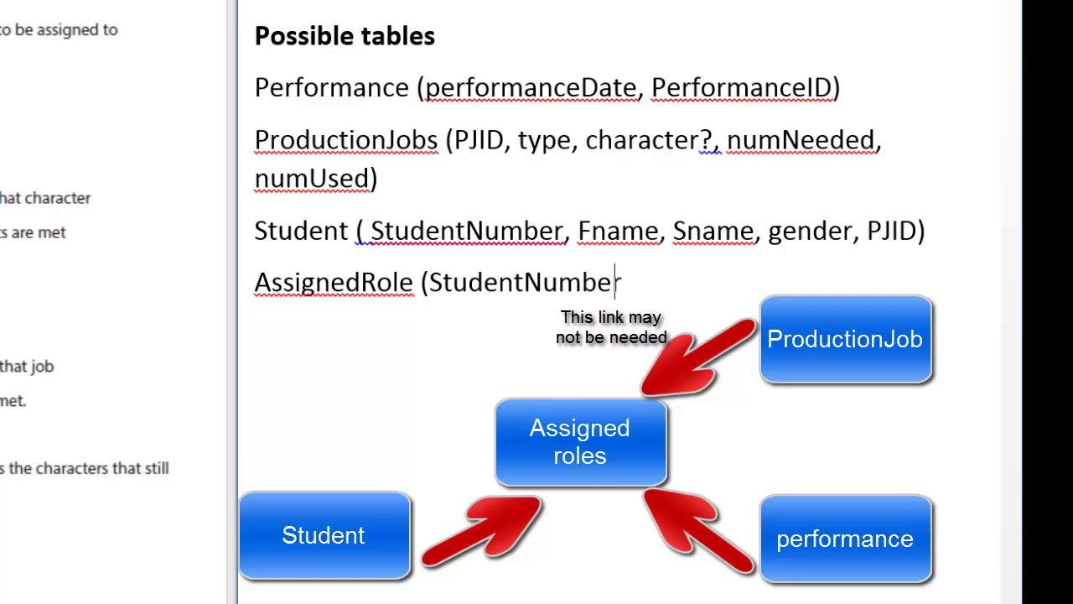
{"action": "type", "text": ", PJID,"}
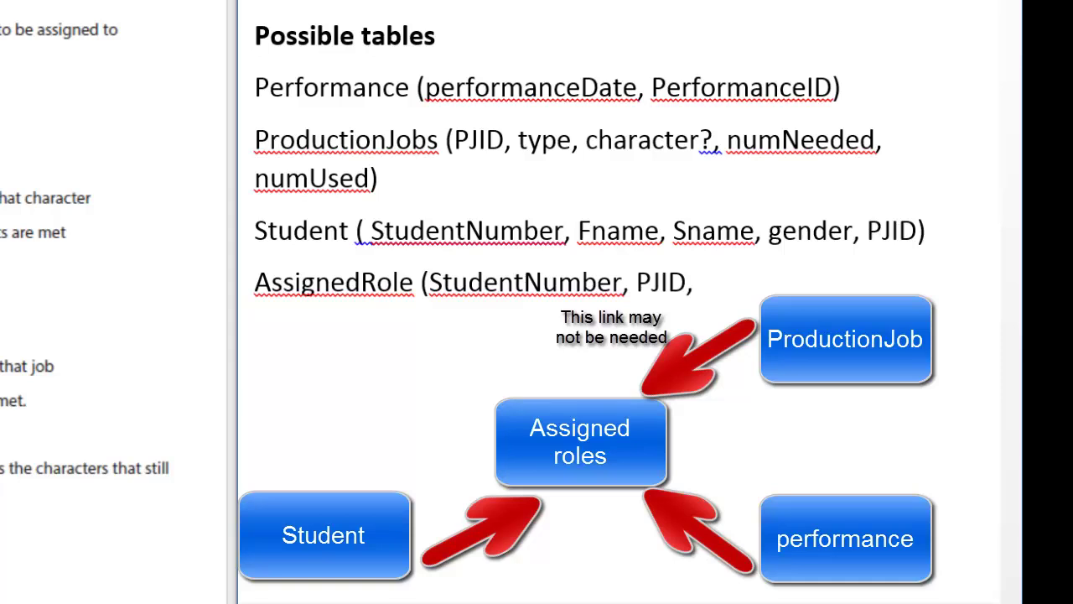
{"action": "key", "text": "BackSpace"}
{"action": "key", "text": "BackSpace"}
{"action": "type", "text": ")"}
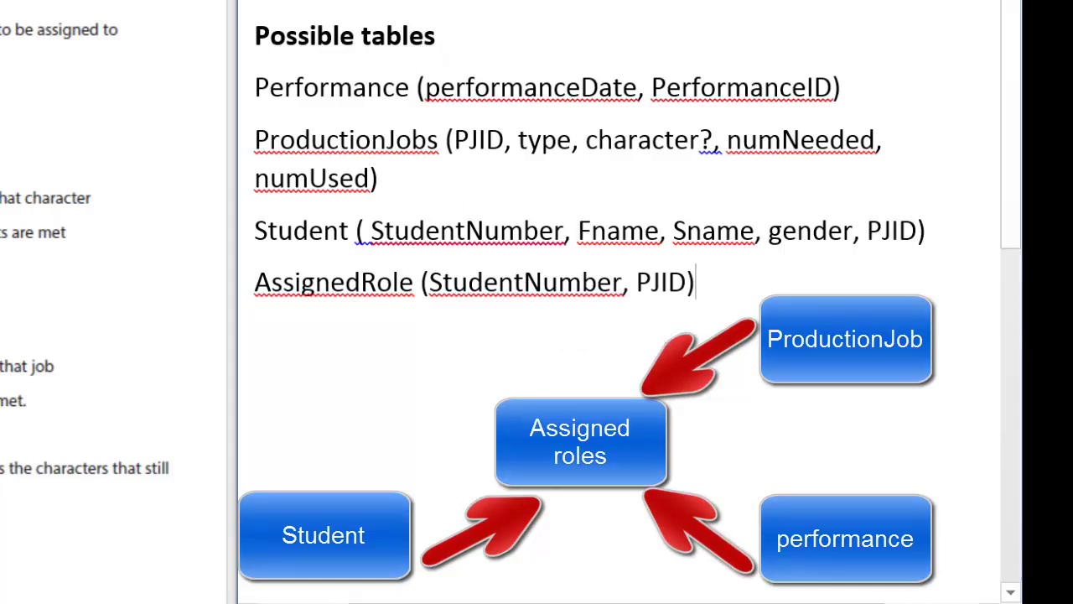
Underline PerformanceID, both PJIDs and both StudentNumbers, then start a new line below AssignedRole.
{"action": "double_click", "coordinate": [490, 138]}
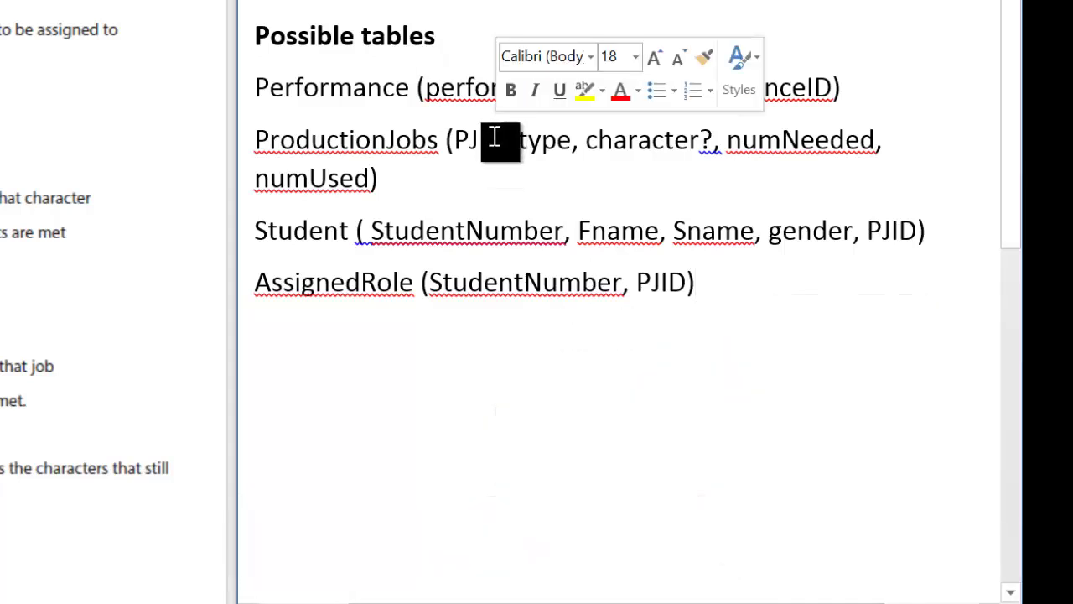
{"action": "double_click", "coordinate": [488, 289], "text": "ctrl"}
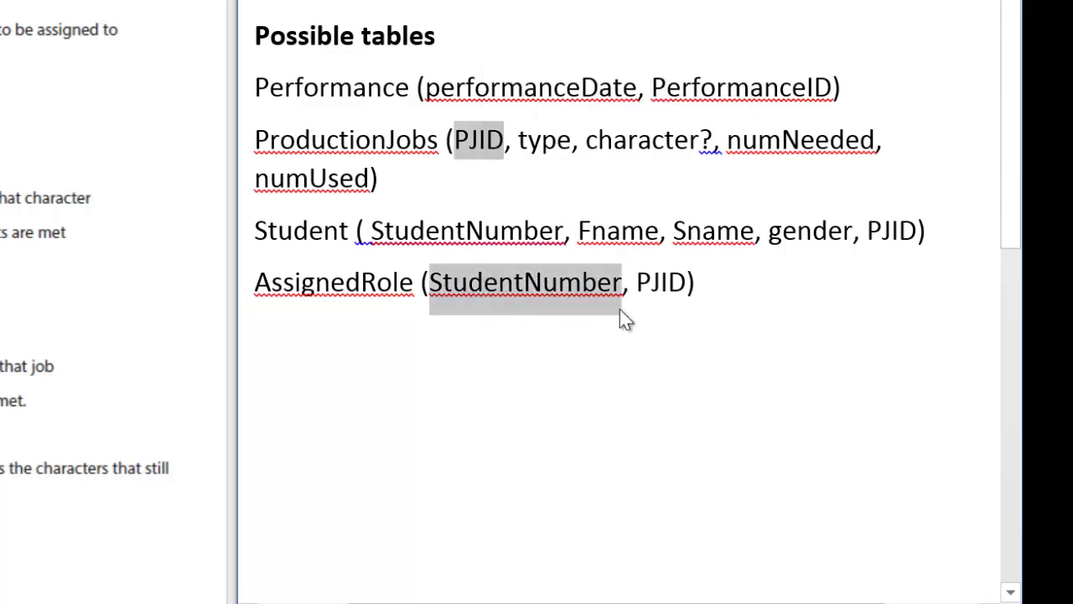
{"action": "double_click", "coordinate": [662, 285], "text": "ctrl"}
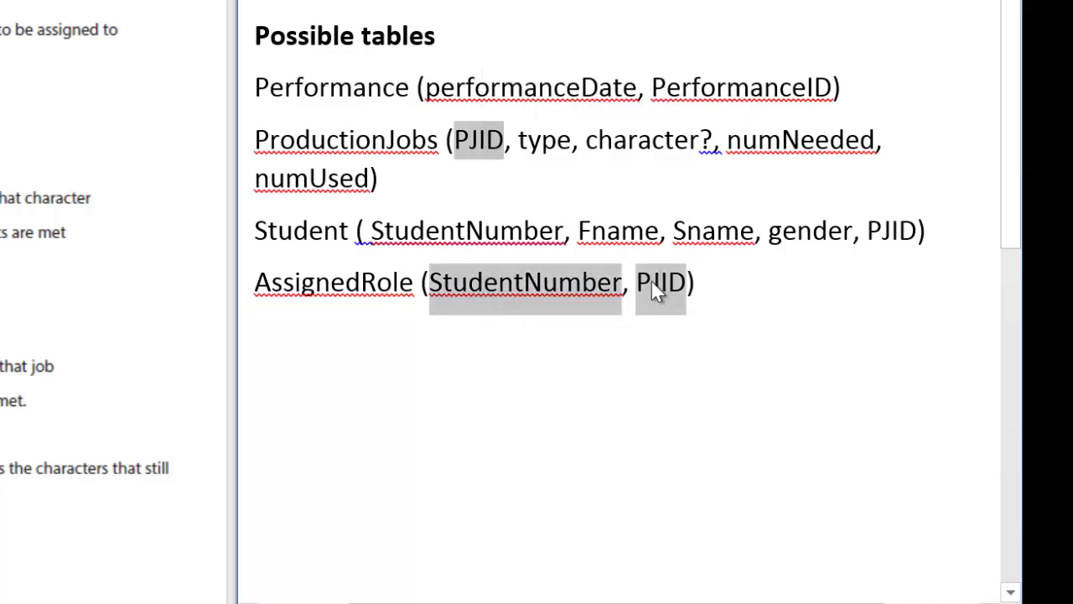
{"action": "double_click", "coordinate": [445, 239], "text": "ctrl"}
{"action": "double_click", "coordinate": [745, 89], "text": "ctrl"}
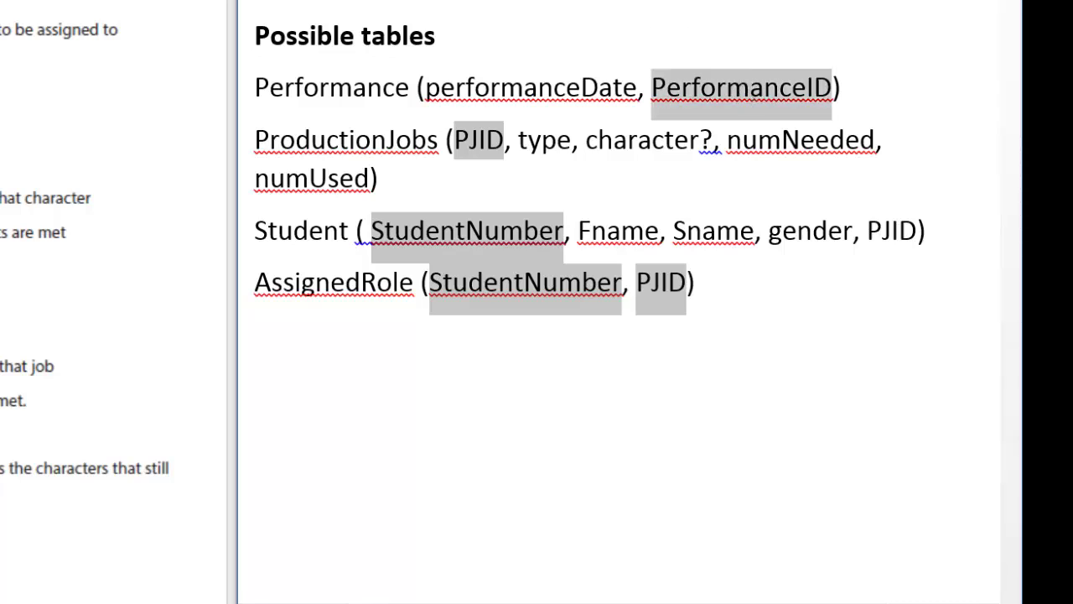
{"action": "key", "text": "ctrl+u"}
{"action": "left_click", "coordinate": [809, 415]}
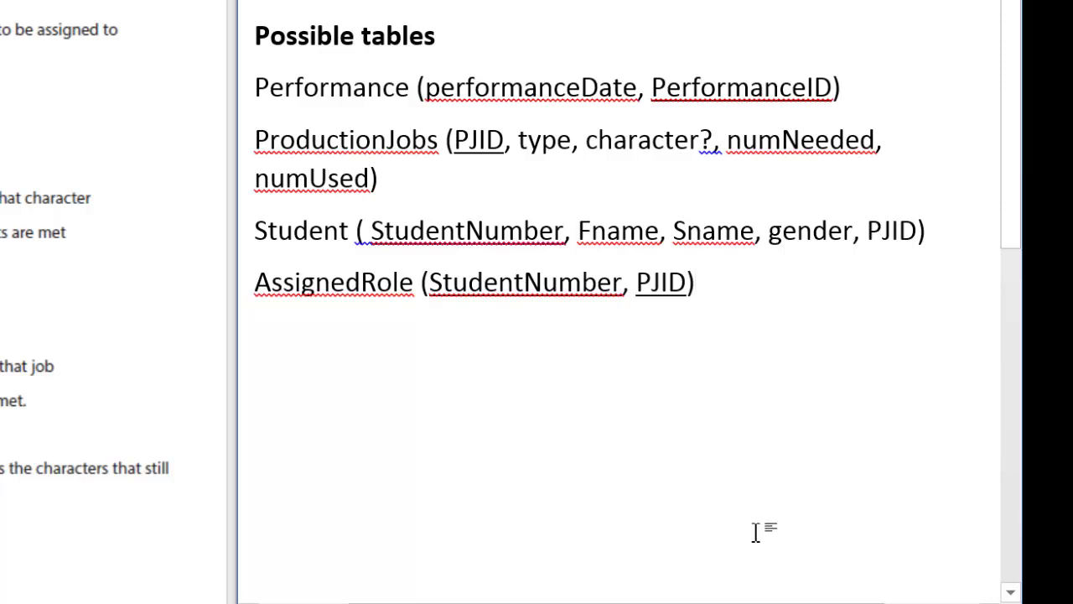
{"action": "key", "text": "Return"}
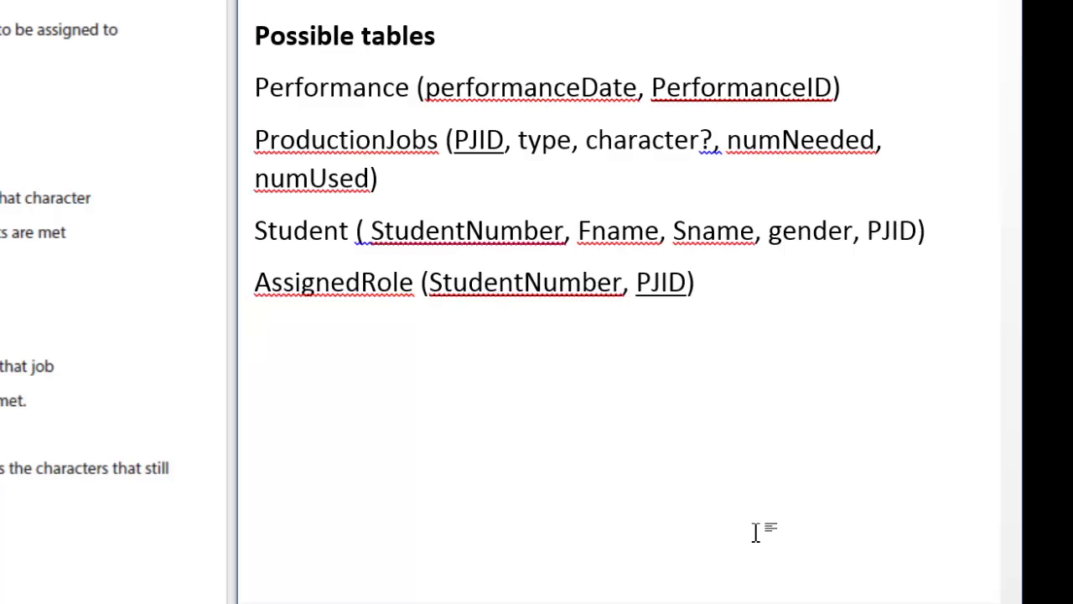
Add the lines 'Character ....' and 'Production -> performance?' below AssignedRole.
{"action": "type", "text": "Character"}
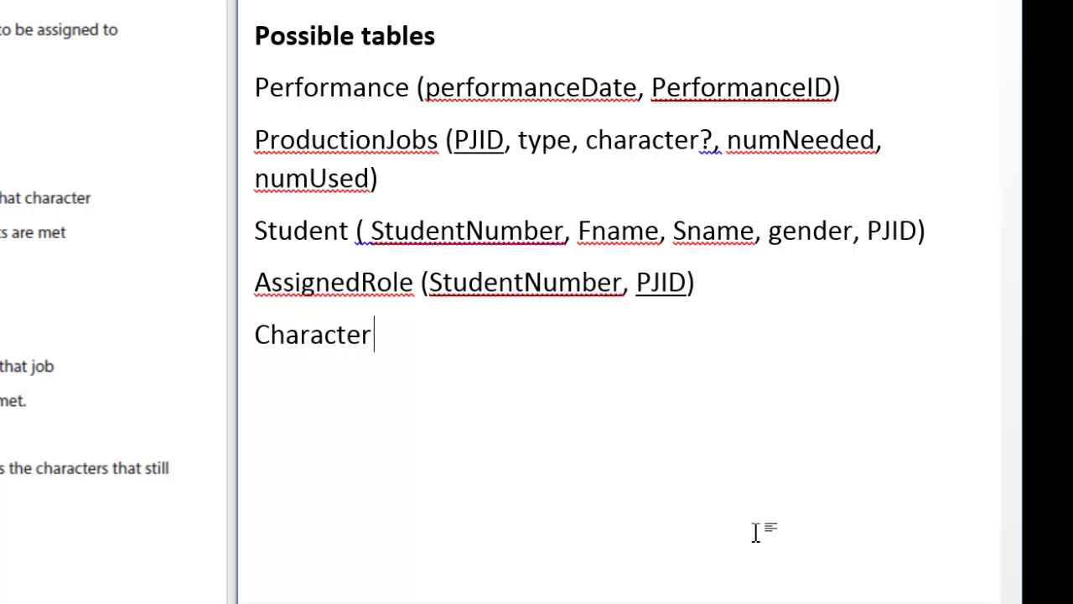
{"action": "type", "text": " ...."}
{"action": "key", "text": "Return"}
{"action": "type", "text": "Pr"}
{"action": "key", "text": "BackSpace"}
{"action": "key", "text": "BackSpace"}
{"action": "type", "text": "Production -> "}
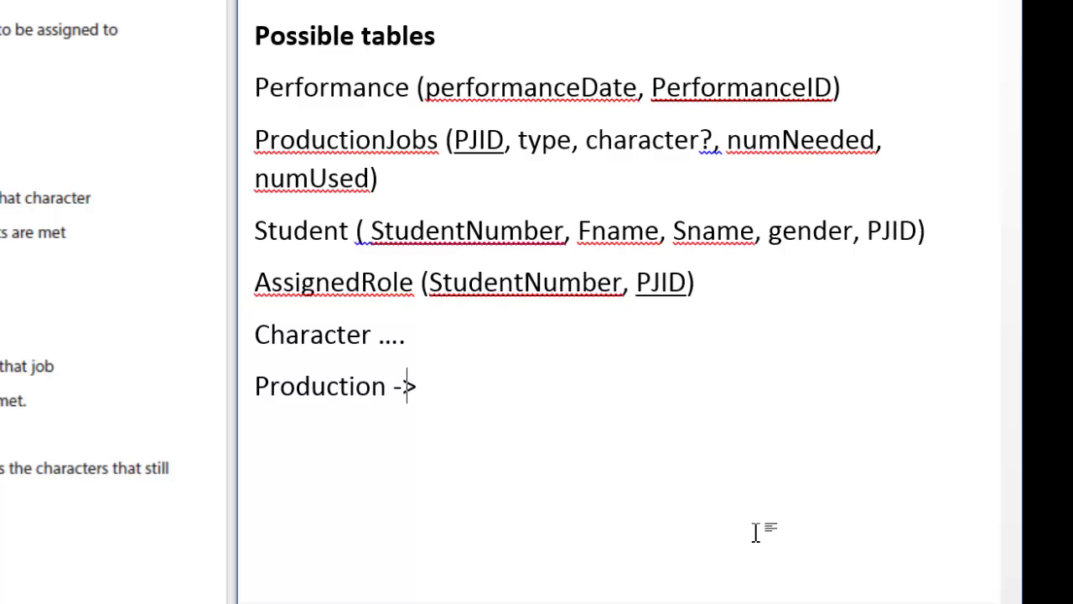
{"action": "type", "text": "performance?"}
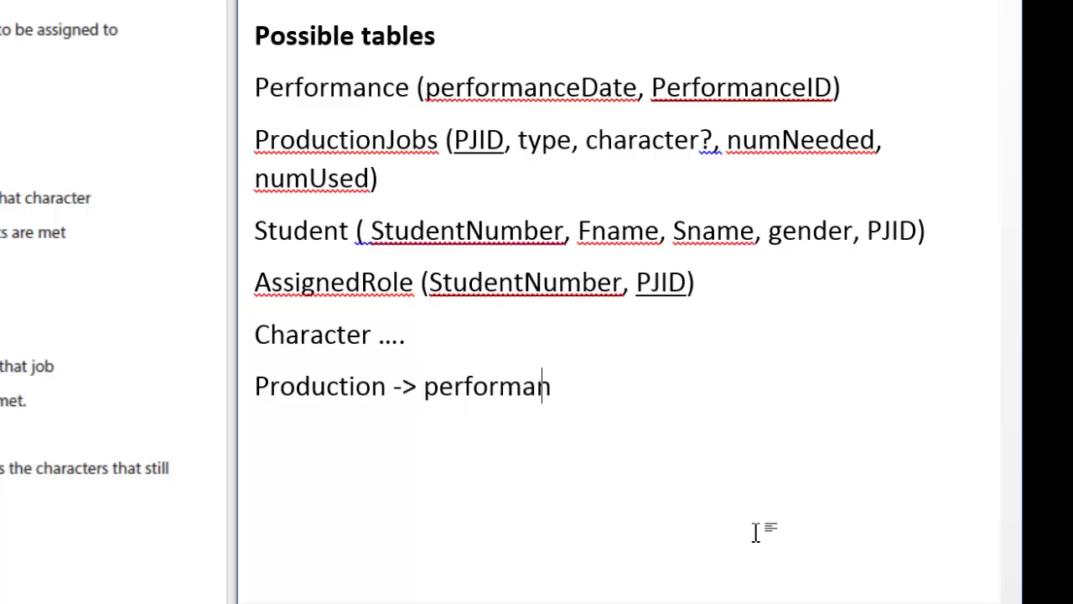